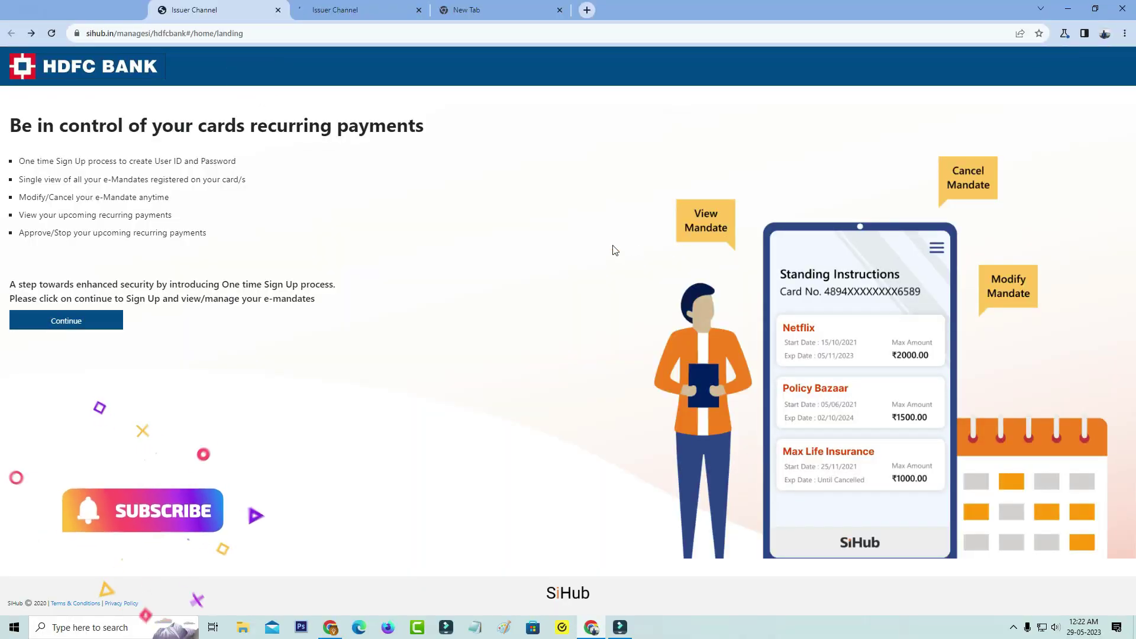
Submit a SiHub sign-up with name, email and password, then read the emailed verification code.
left_click(77, 322)
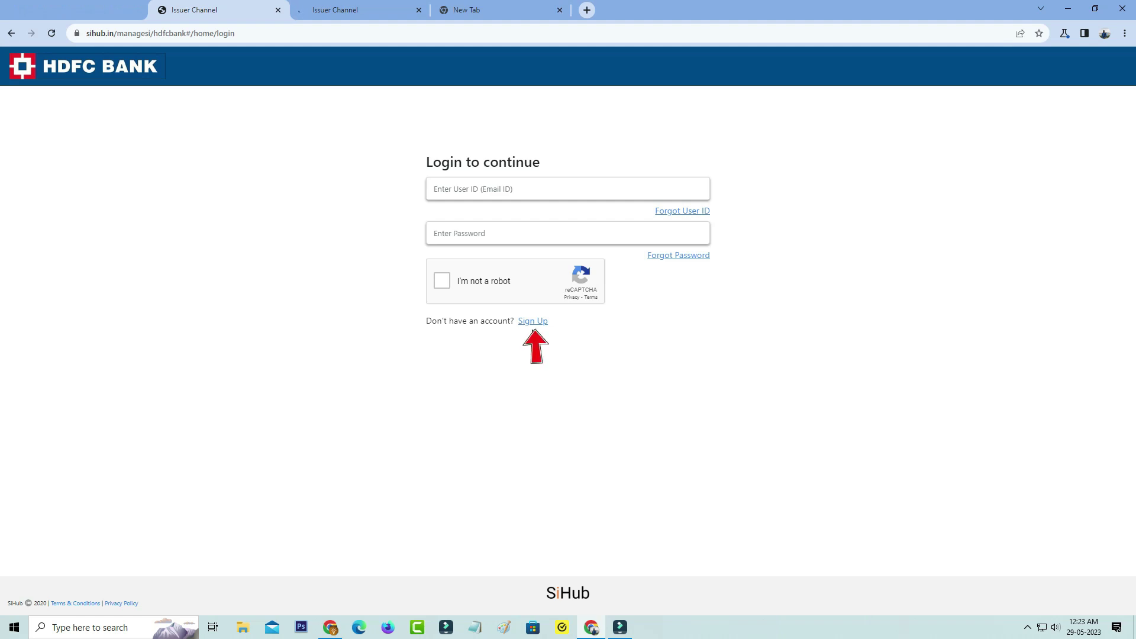
left_click(537, 322)
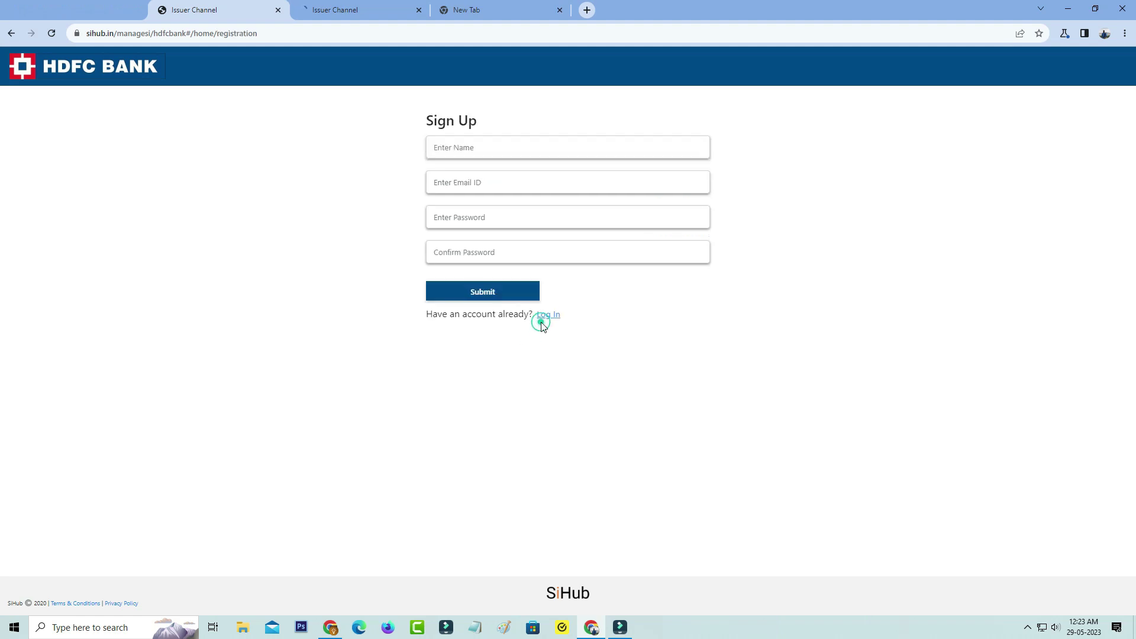
left_click(523, 145)
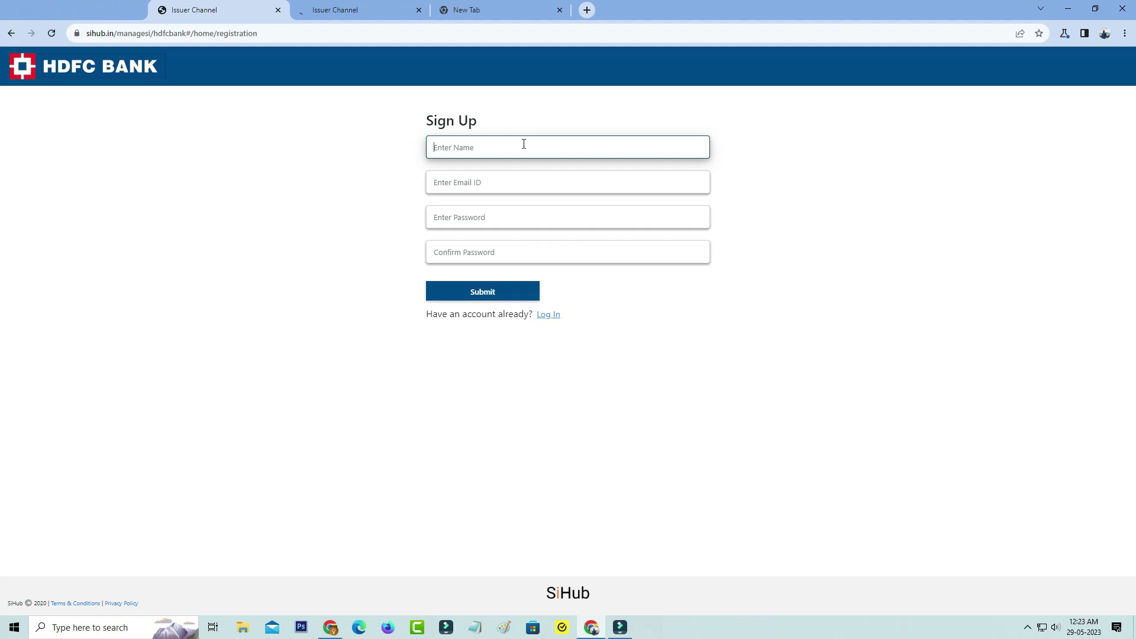
type("ARUN")
type("•••••••")
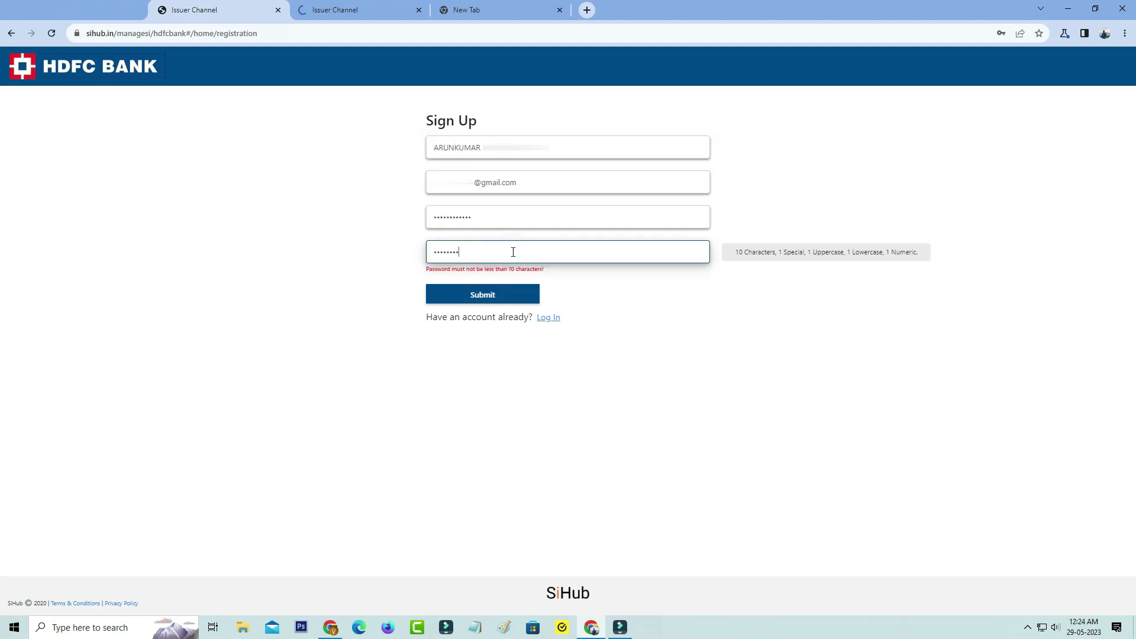
type("•••")
left_click(517, 293)
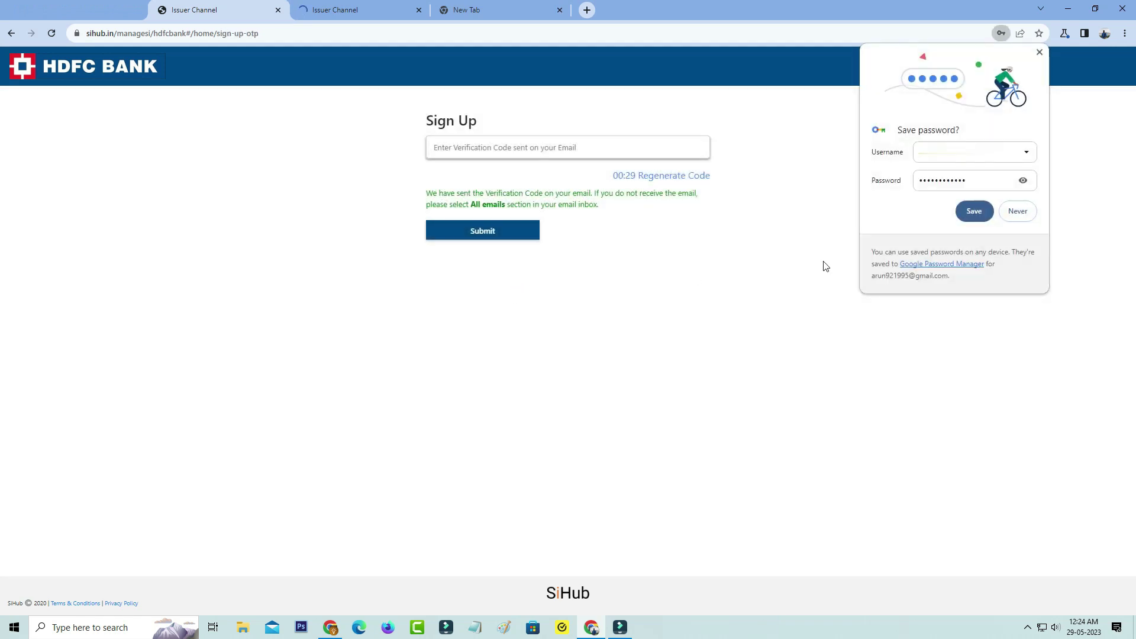
left_click(972, 211)
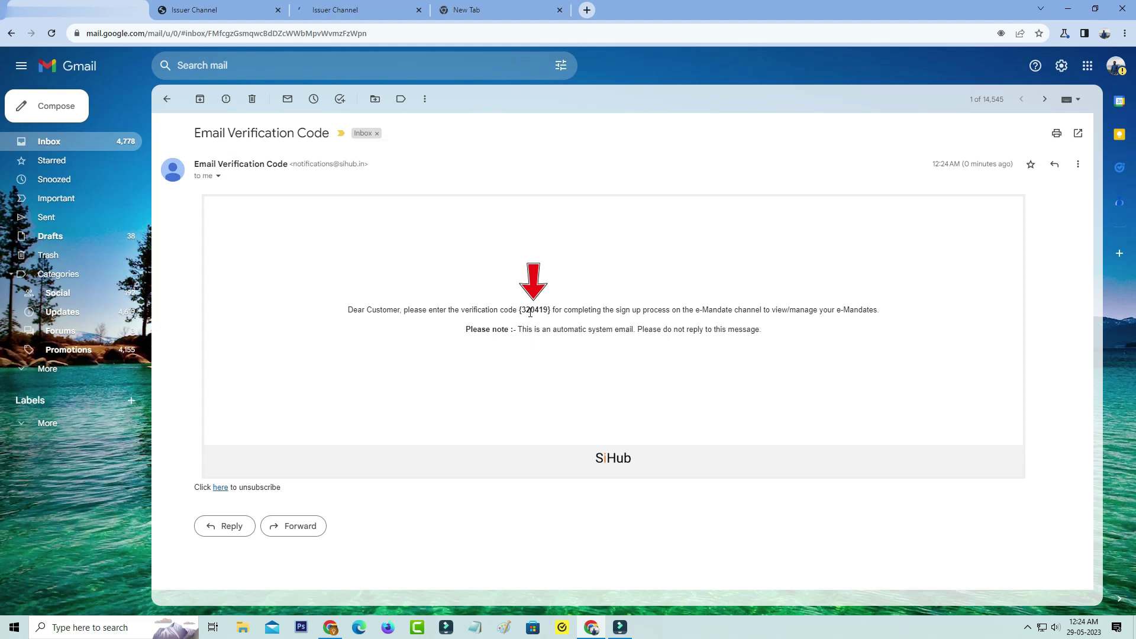
left_click(529, 311)
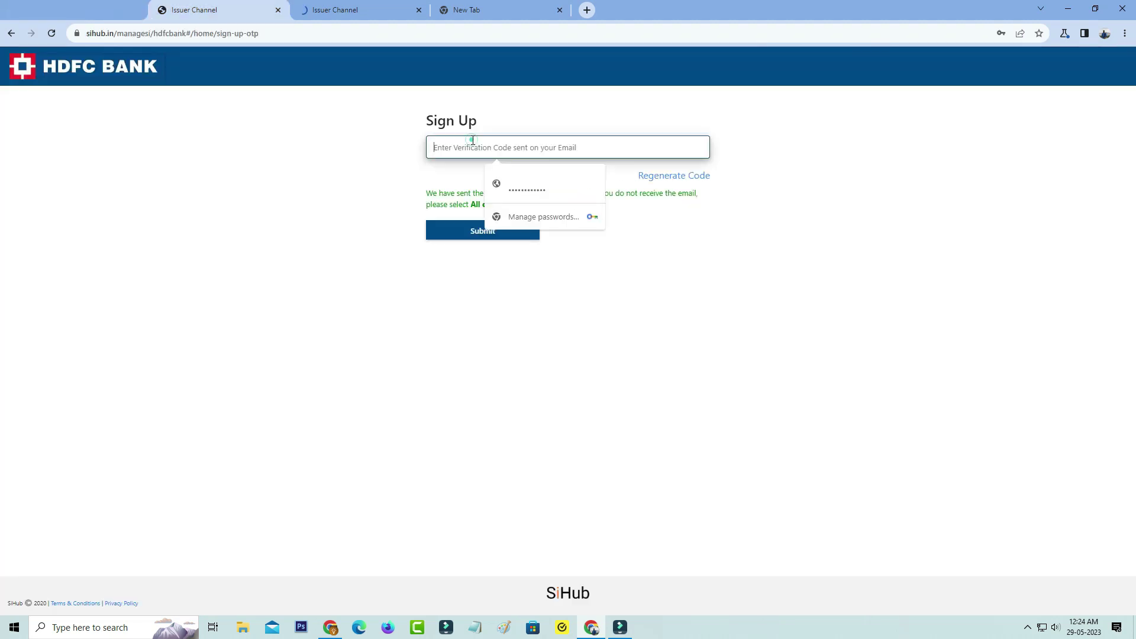
type("•••••")
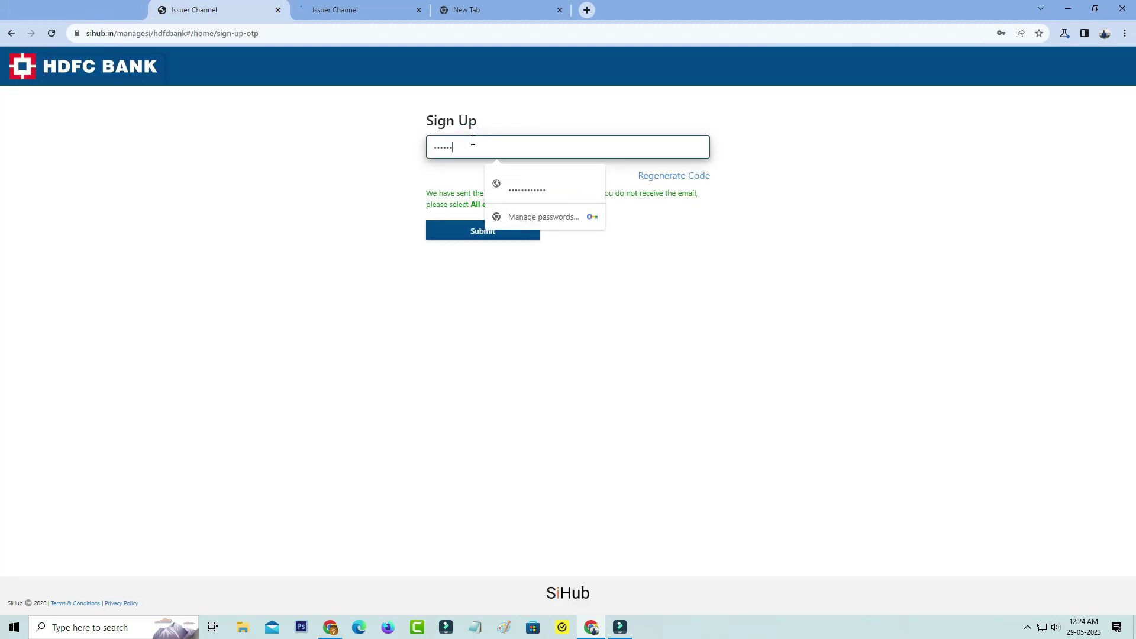
type("•")
Submit the emailed verification code, declining Chrome's password update.
left_click(614, 244)
left_click(511, 238)
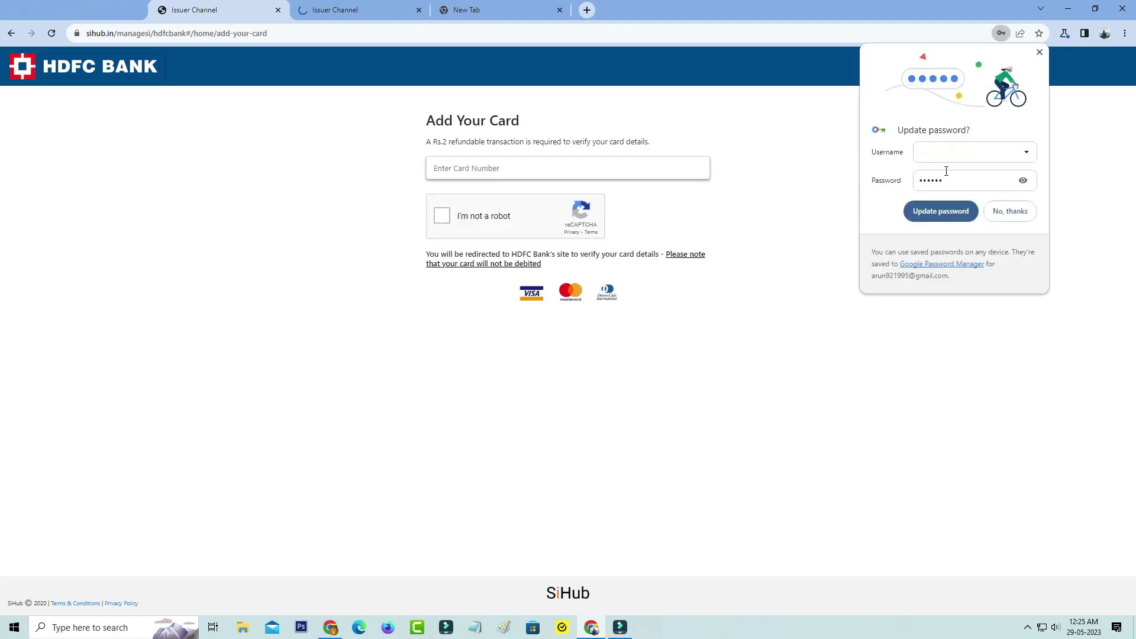
left_click(1007, 211)
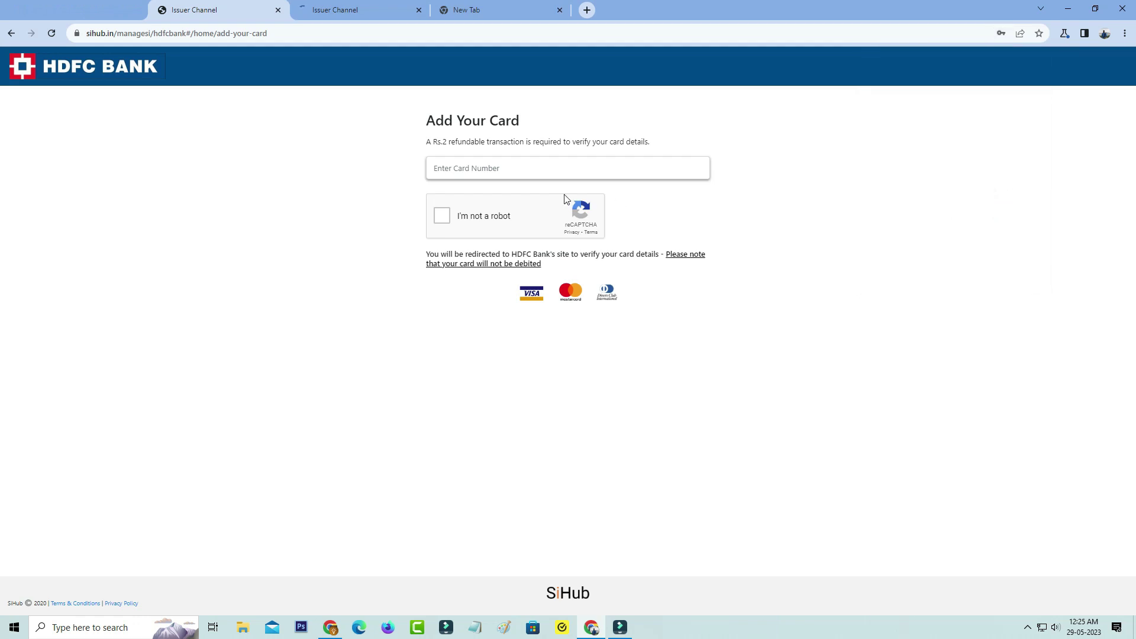
Enter the card number, pass the reCAPTCHA check and submit the card for verification.
left_click(551, 166)
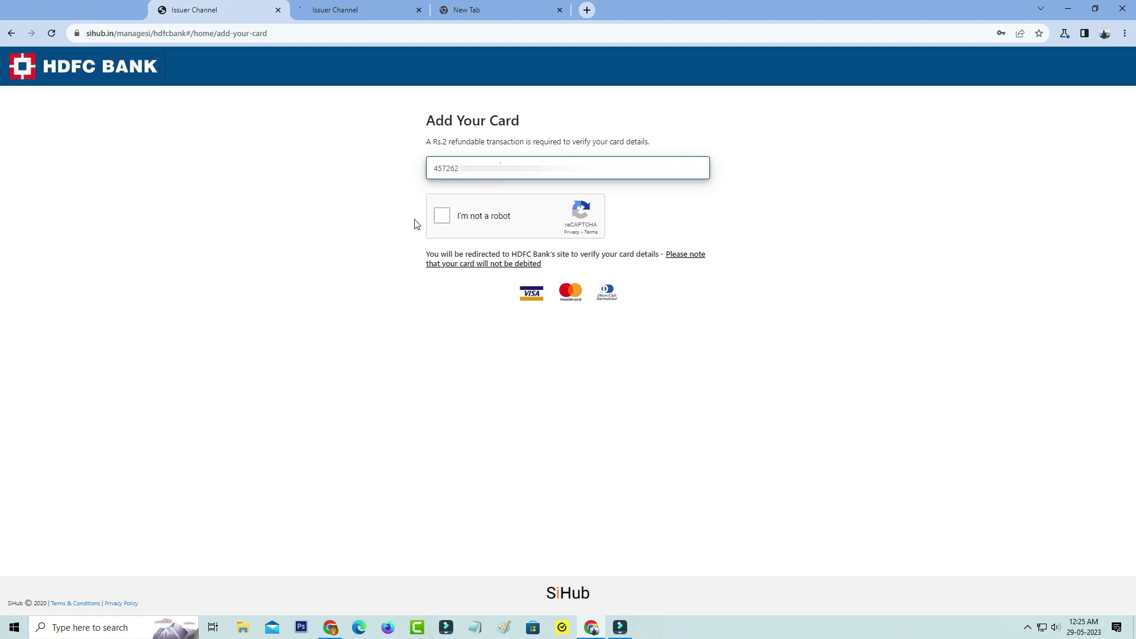
left_click(443, 219)
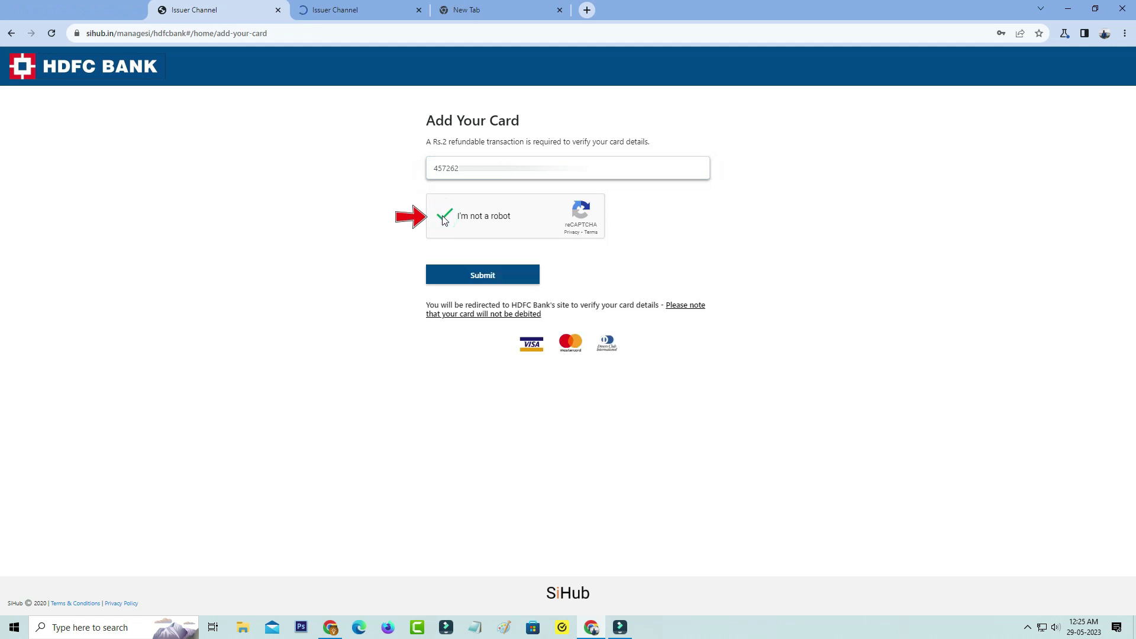
left_click(486, 276)
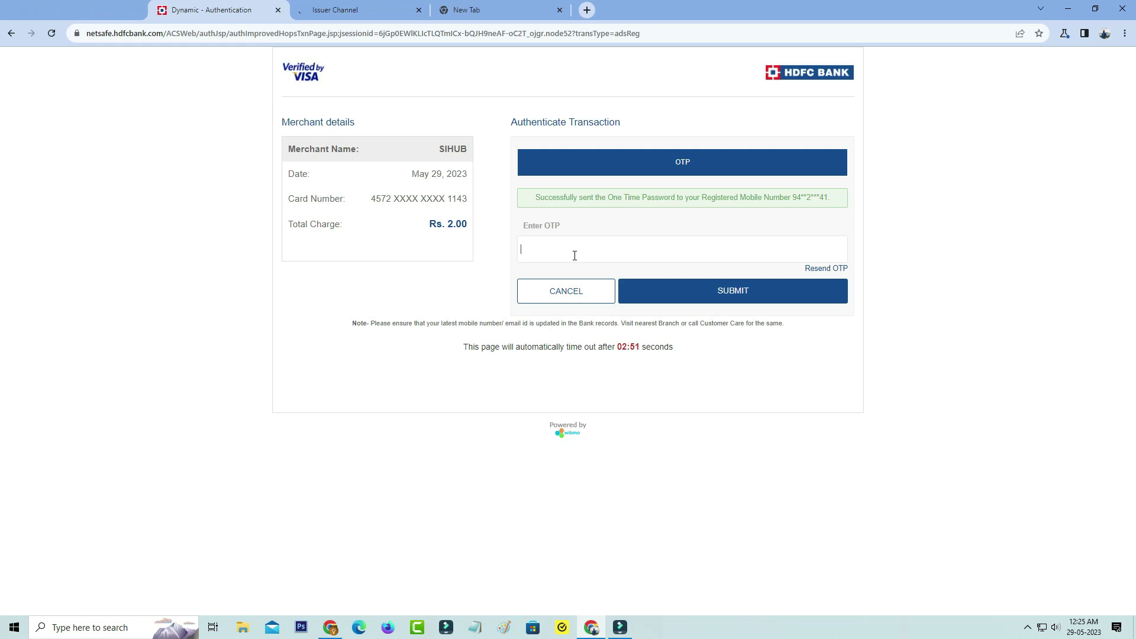
Submit the NetSafe OTP to authenticate the card, dismissing the save-password prompt.
left_click(740, 299)
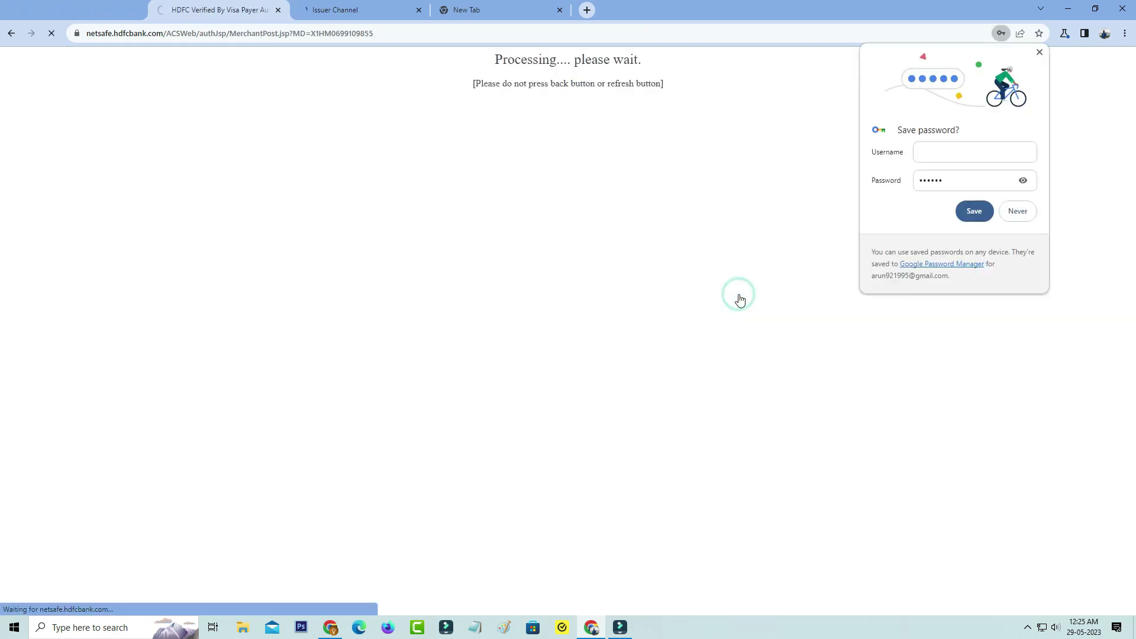
left_click(1019, 213)
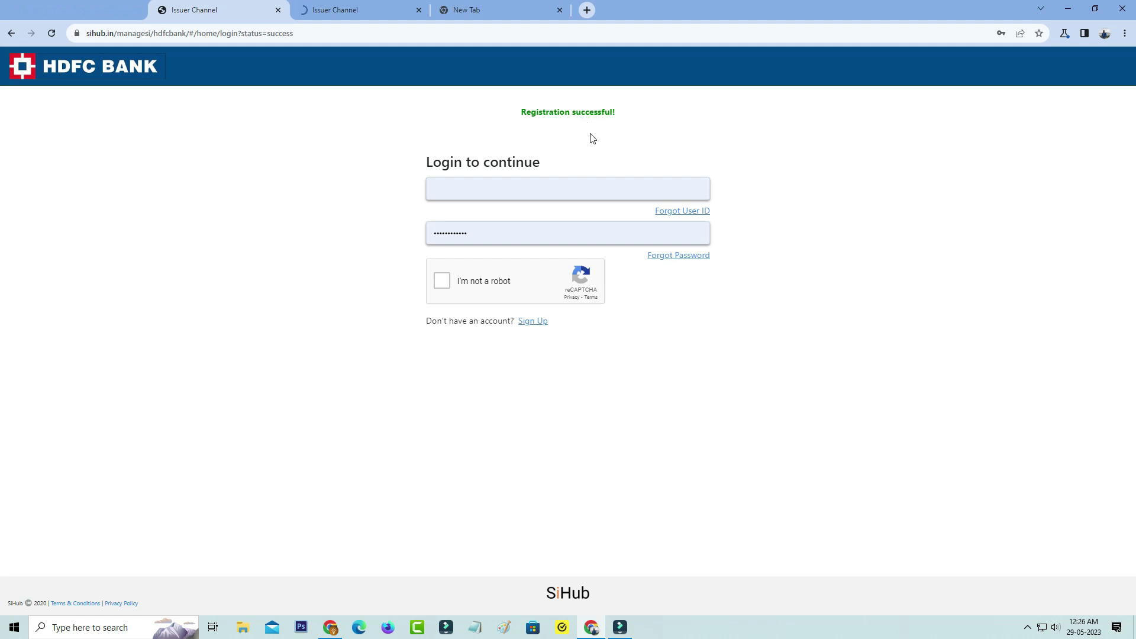
Log in to the new SiHub account, then back out of cancelling the Amazon mandate.
left_click(442, 280)
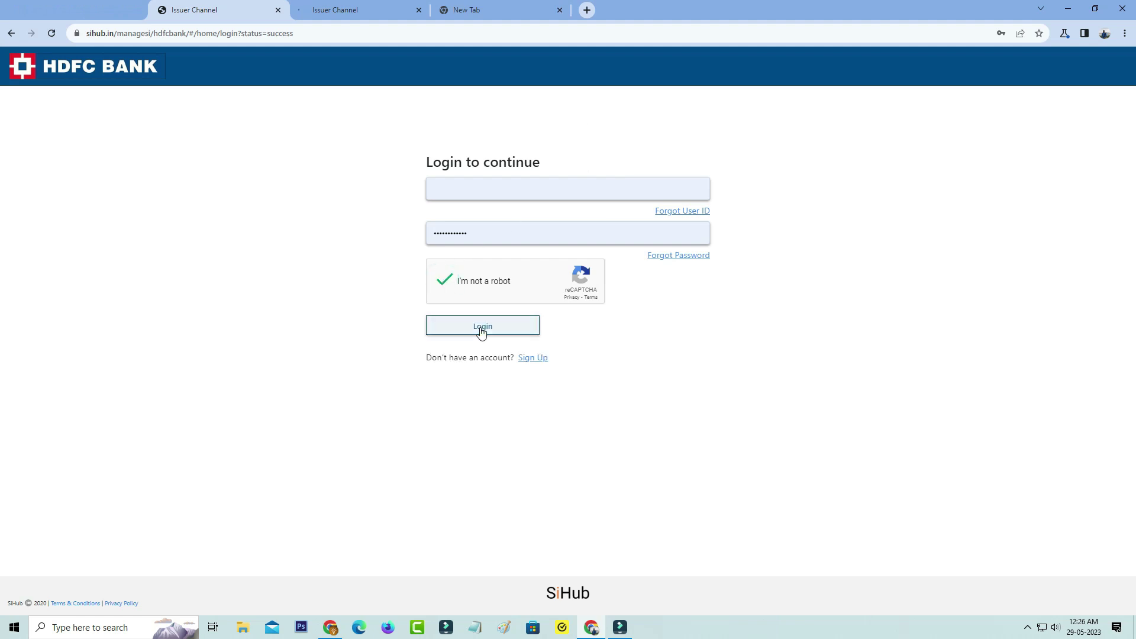
left_click(482, 327)
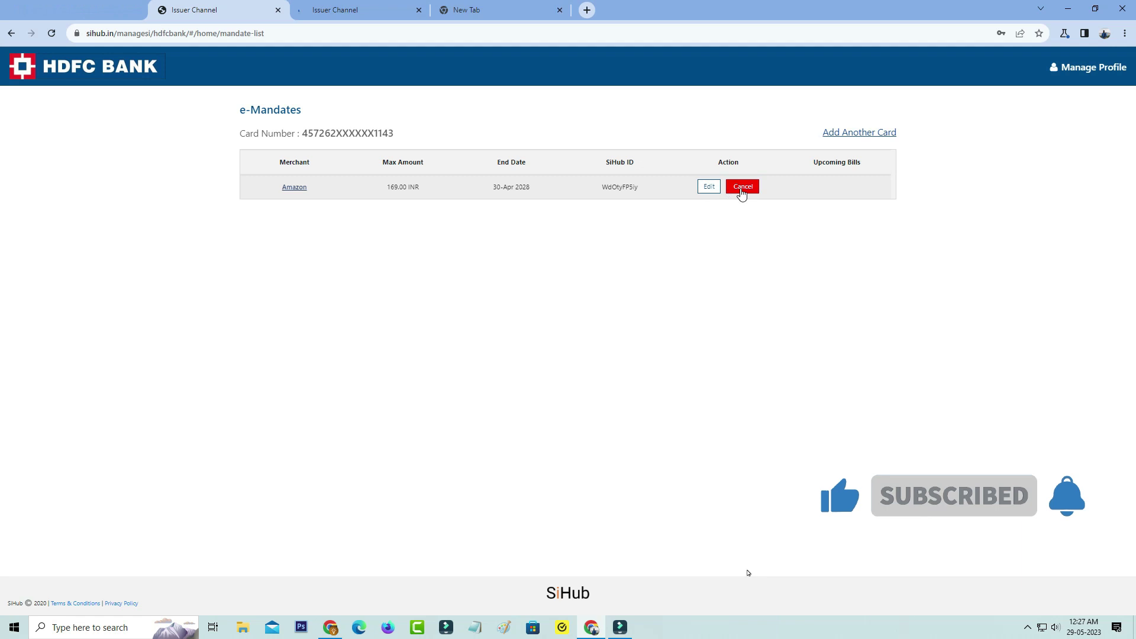
left_click(742, 189)
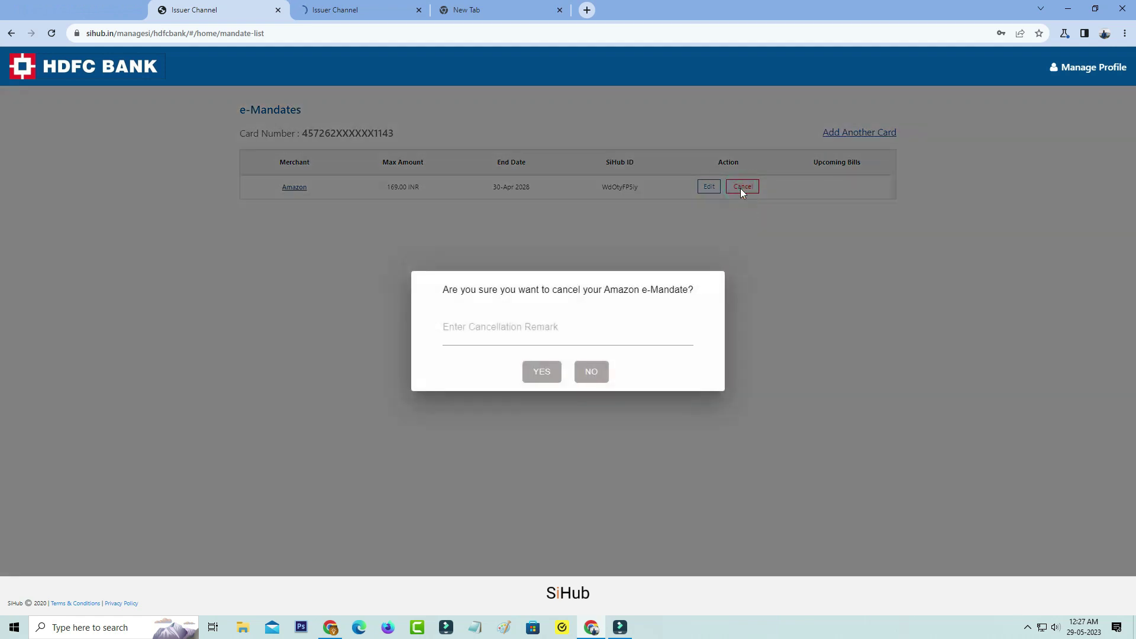
left_click(581, 371)
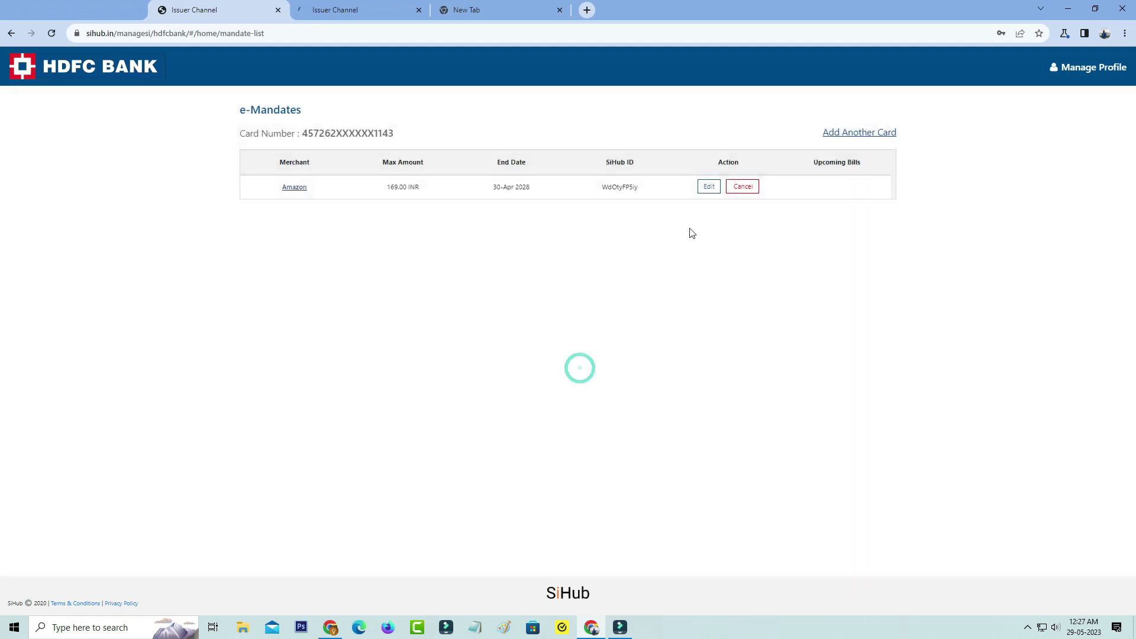
Change the Amazon mandate's end date to 30 April 2024 and confirm the modification.
left_click(708, 188)
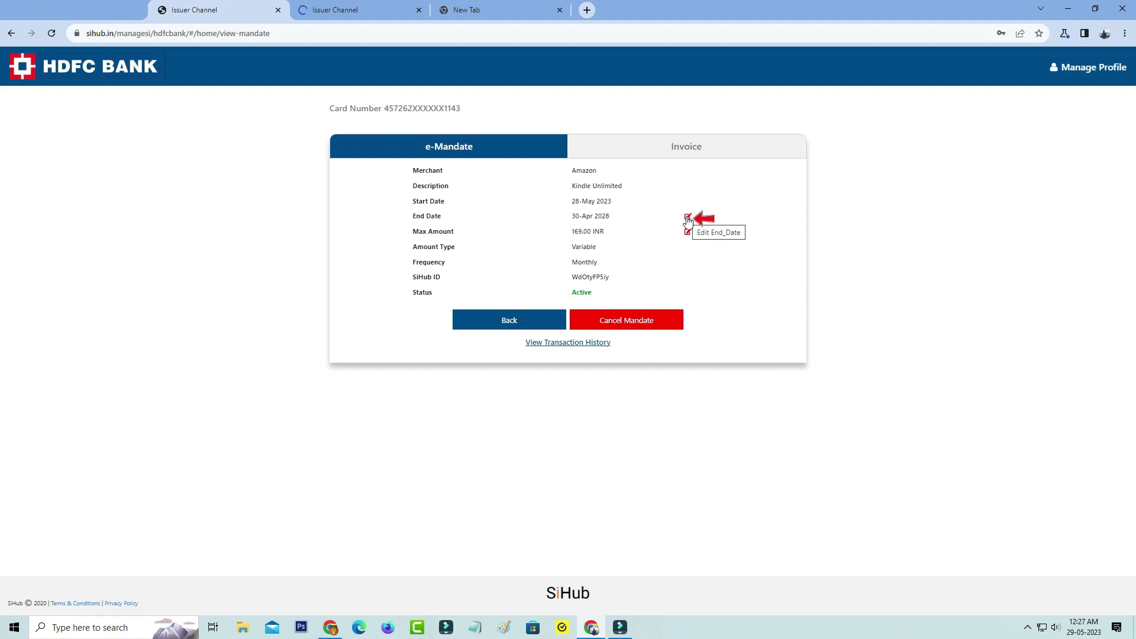
left_click(687, 217)
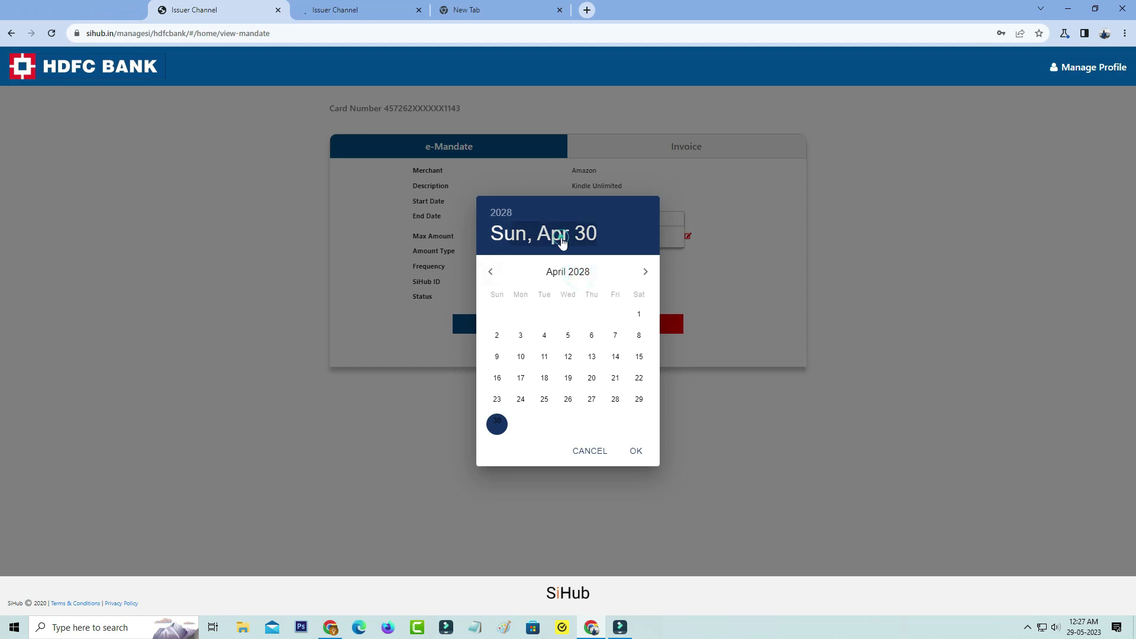
left_click(501, 212)
scroll(565, 315, "up", 2)
left_click(565, 296)
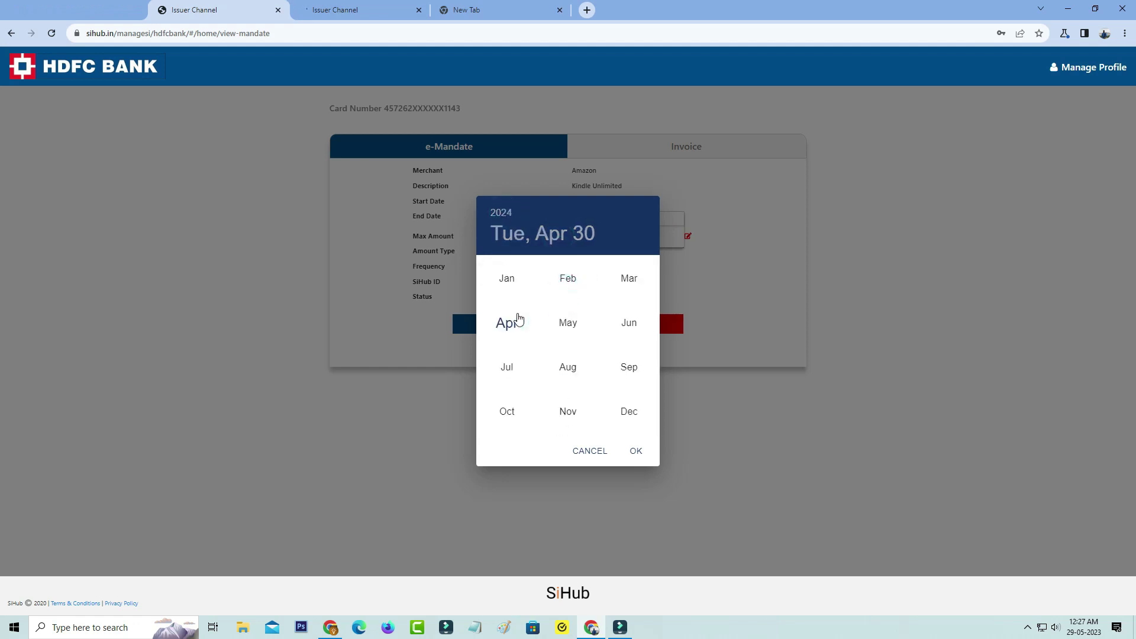
left_click(506, 324)
left_click(638, 452)
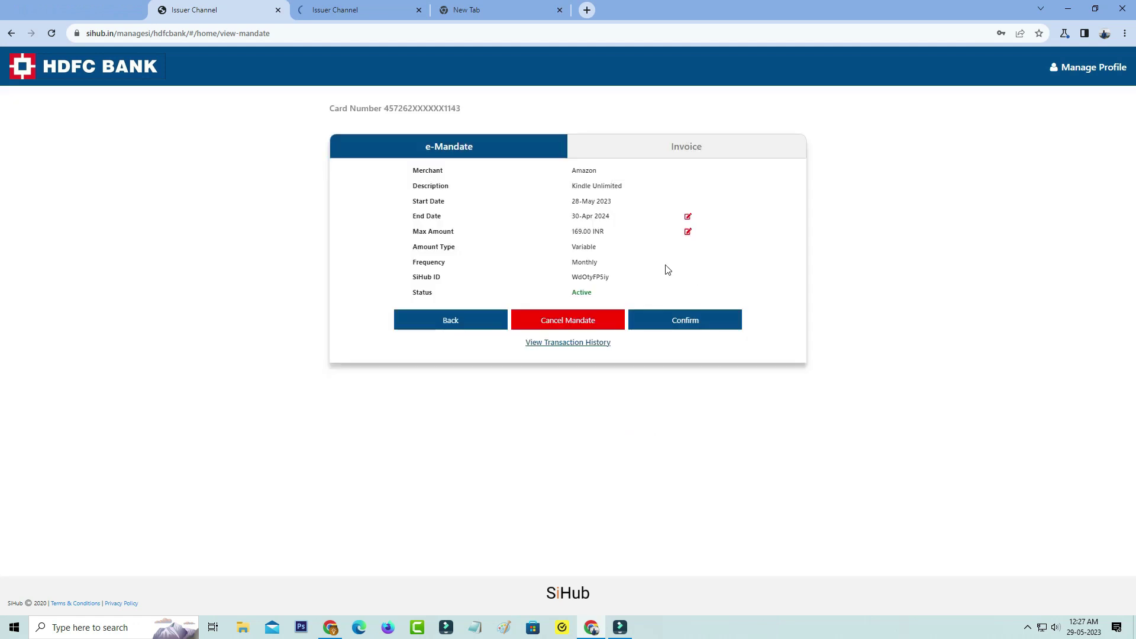
left_click(686, 322)
left_click(536, 344)
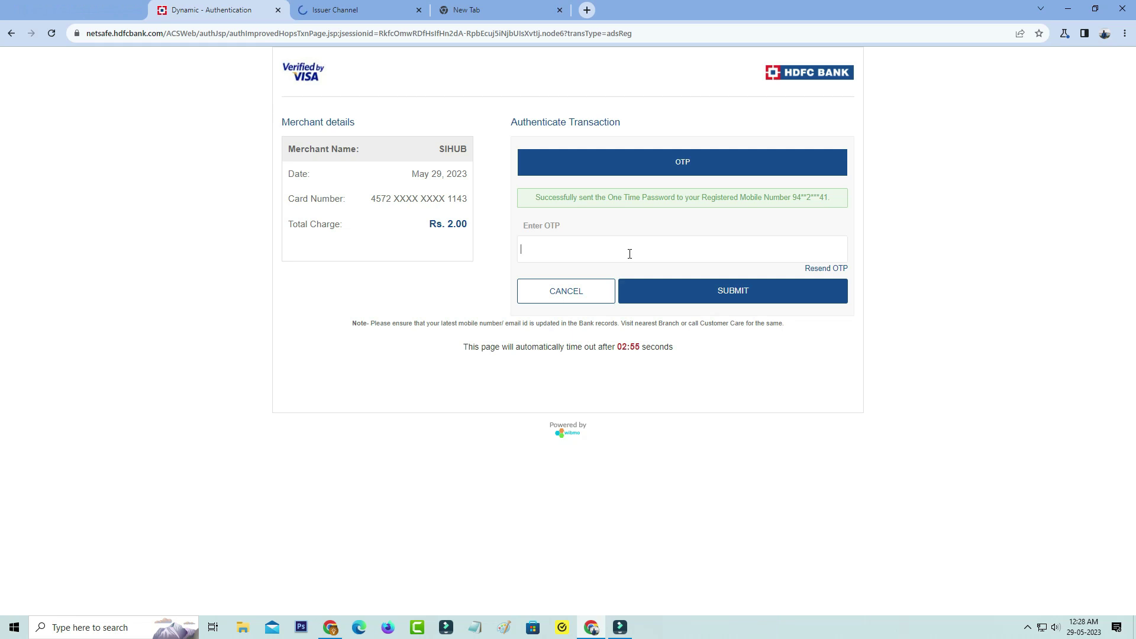
type("******")
Submit the NetSafe OTP authorising the Amazon mandate's new end date.
left_click(696, 294)
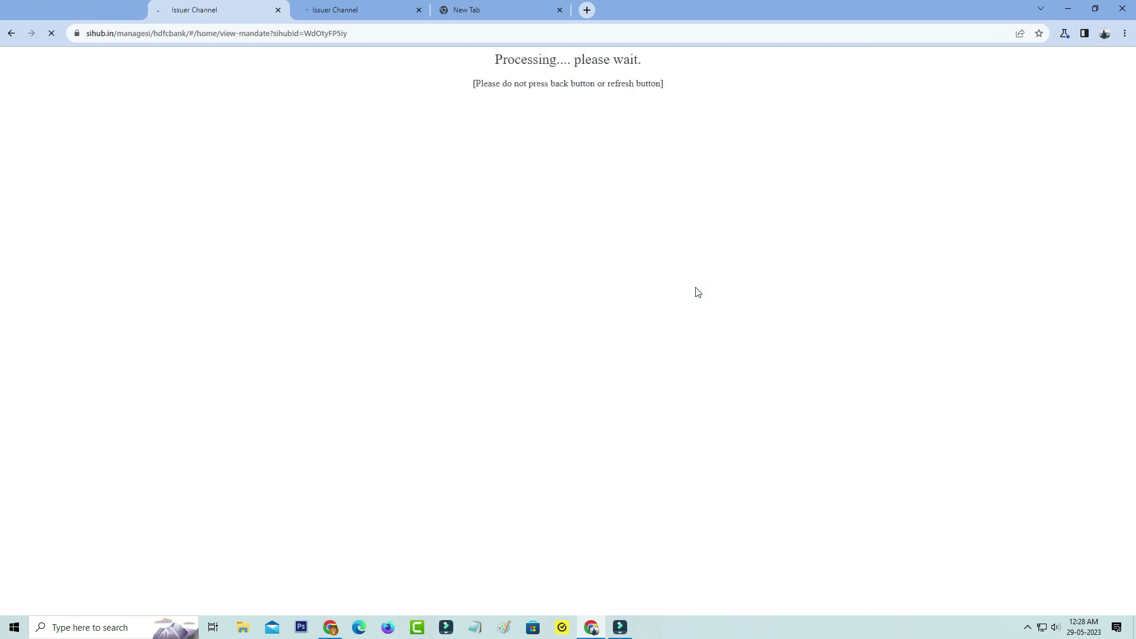